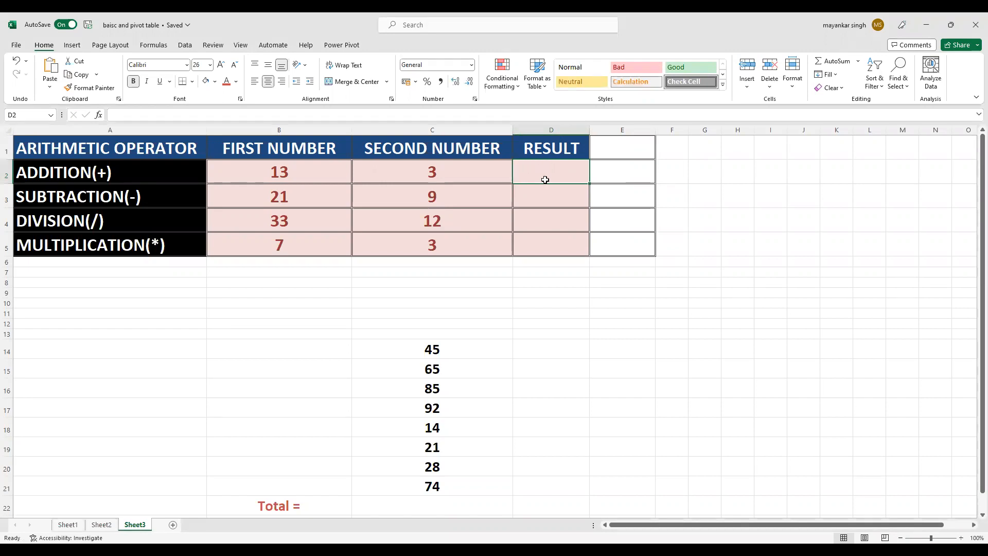
# Step: Enter a formula in D2 that adds the first and second numbers of the addition row, =B2+C2
pyautogui.click(541, 217)
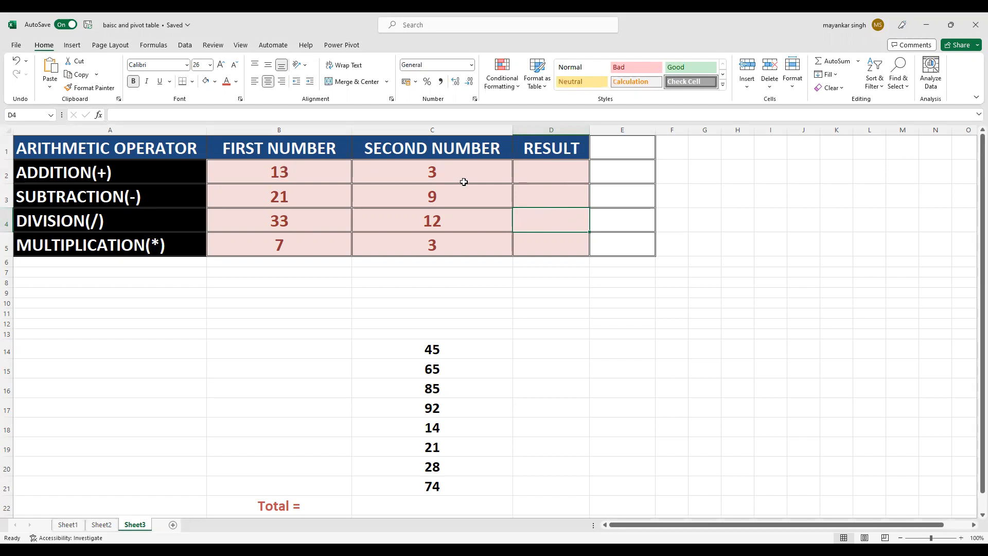
pyautogui.click(546, 176)
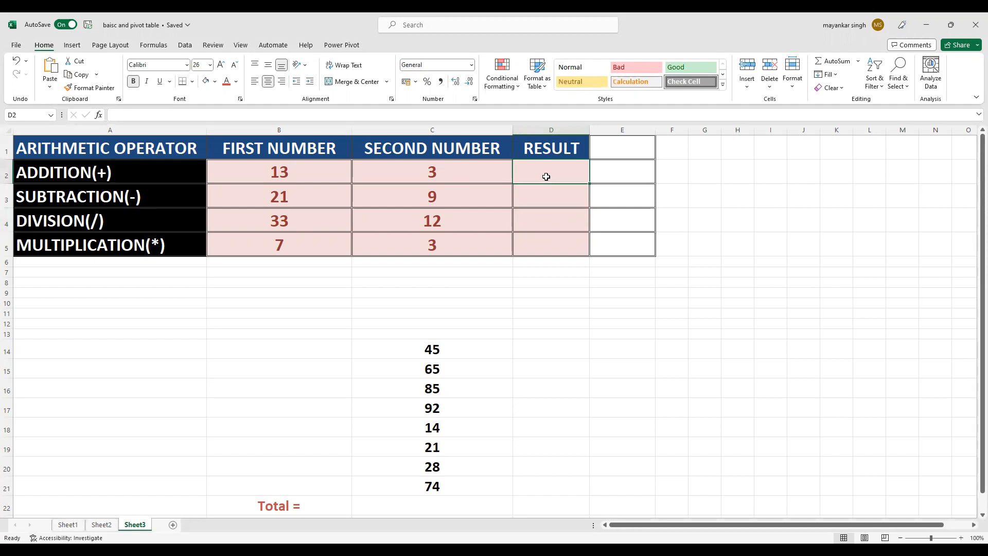
pyautogui.write('=')
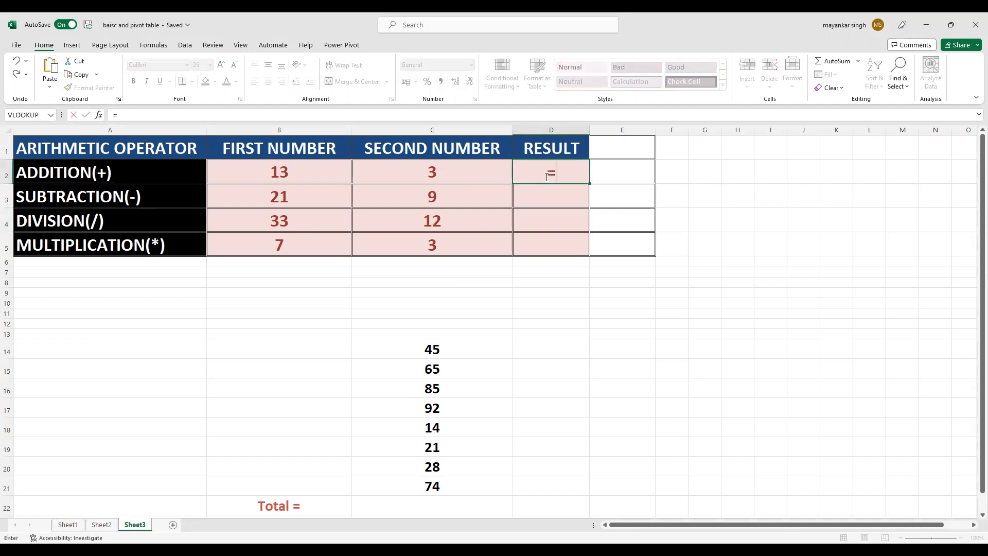
pyautogui.click(279, 176)
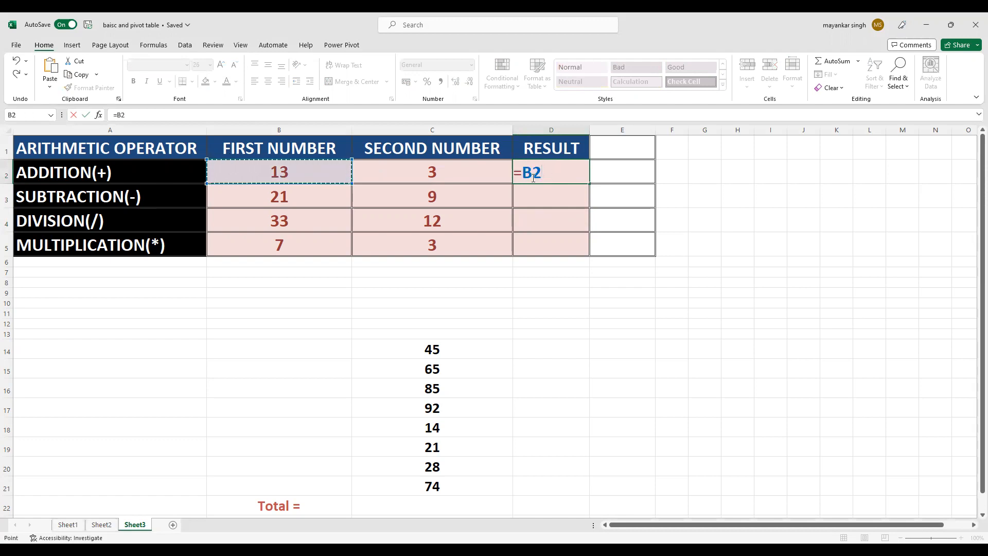
pyautogui.write('+')
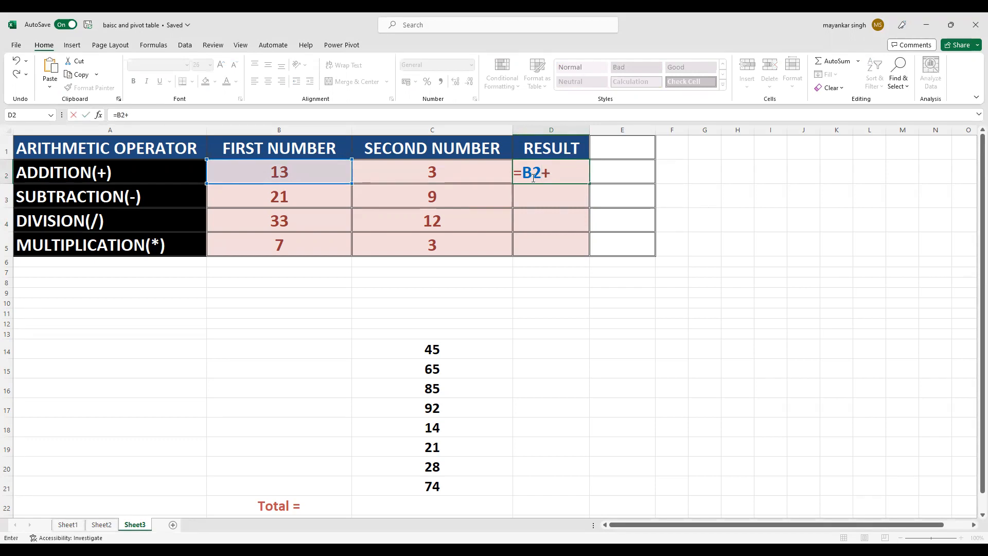
pyautogui.click(470, 177)
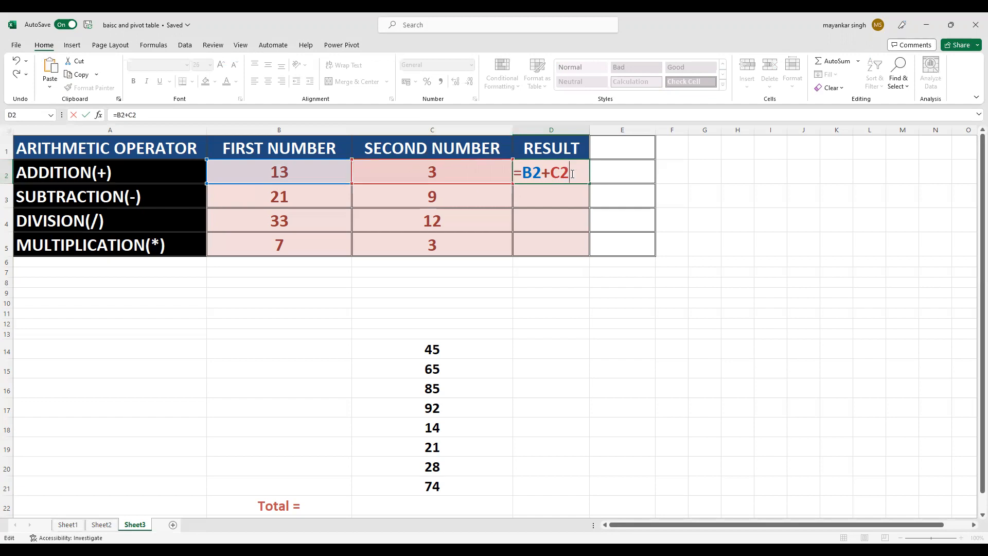
pyautogui.press('Return')
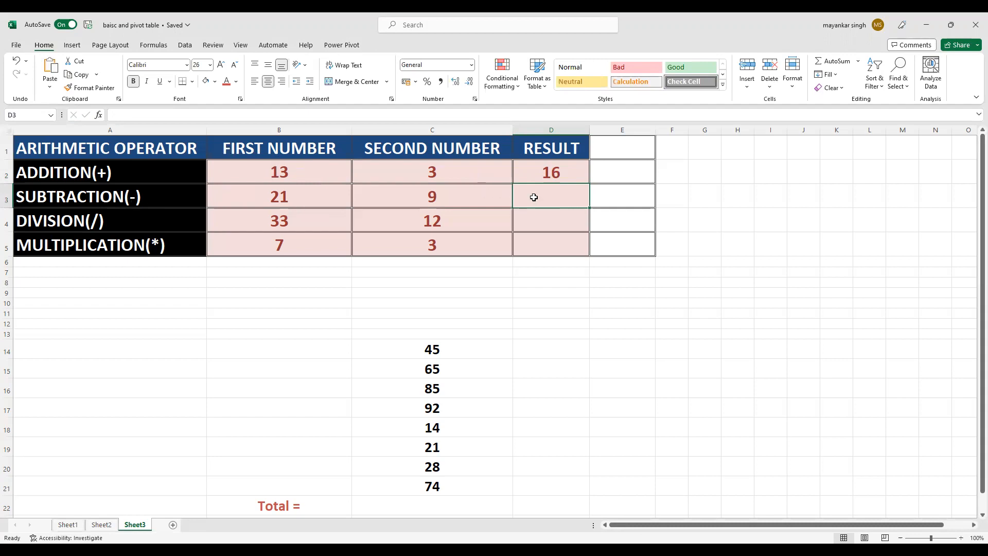
# Step: Calculate the subtraction row's result in D3 with the formula =B3-C3
pyautogui.write('=')
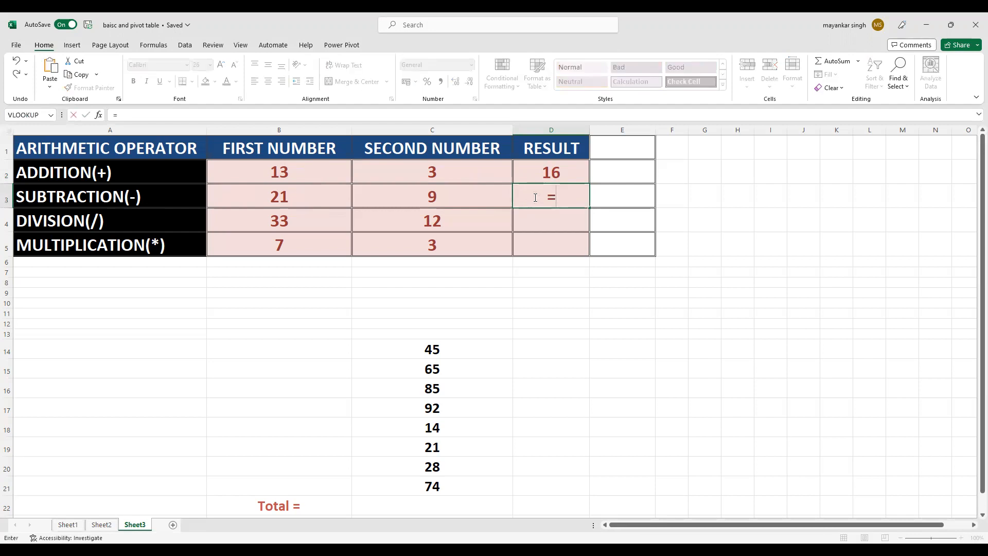
pyautogui.click(320, 199)
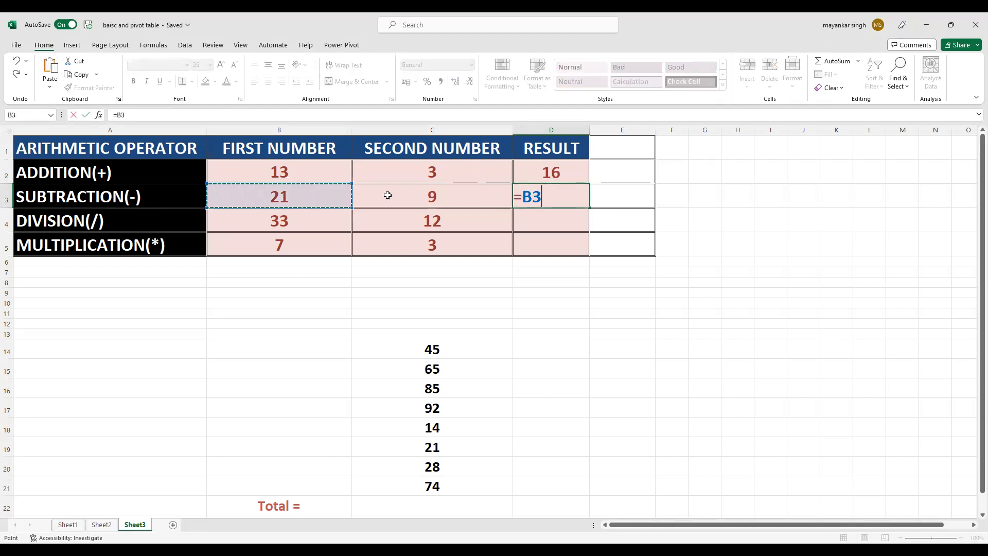
pyautogui.write('-')
pyautogui.click(419, 196)
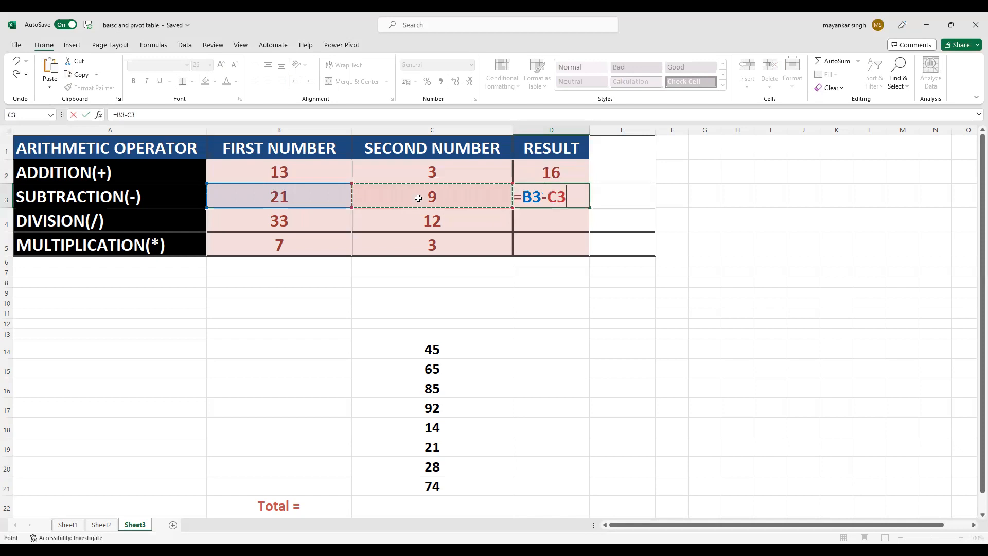
pyautogui.press('Return')
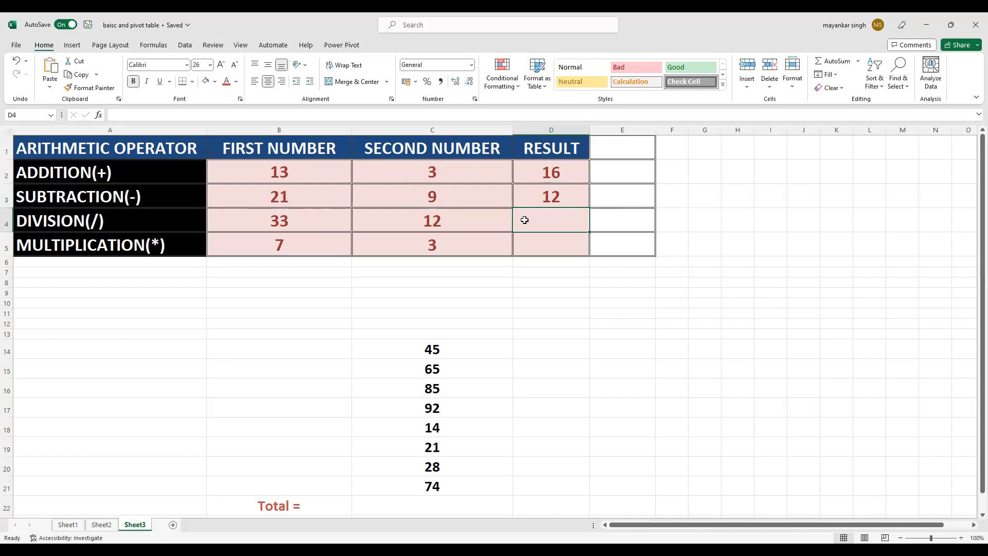
# Step: Calculate the division row's result in D4 with the formula =B4/C4
pyautogui.write('=')
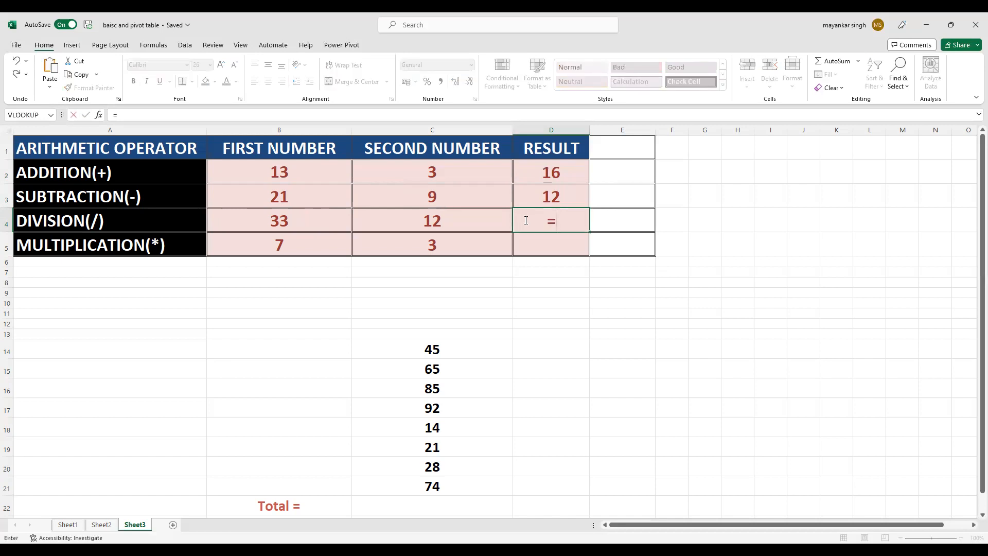
pyautogui.click(313, 224)
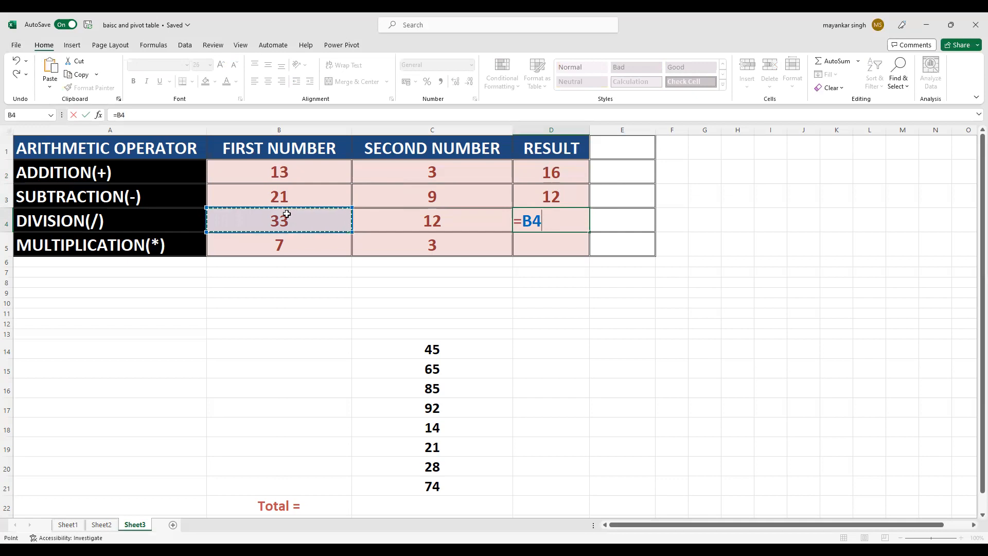
pyautogui.write('/')
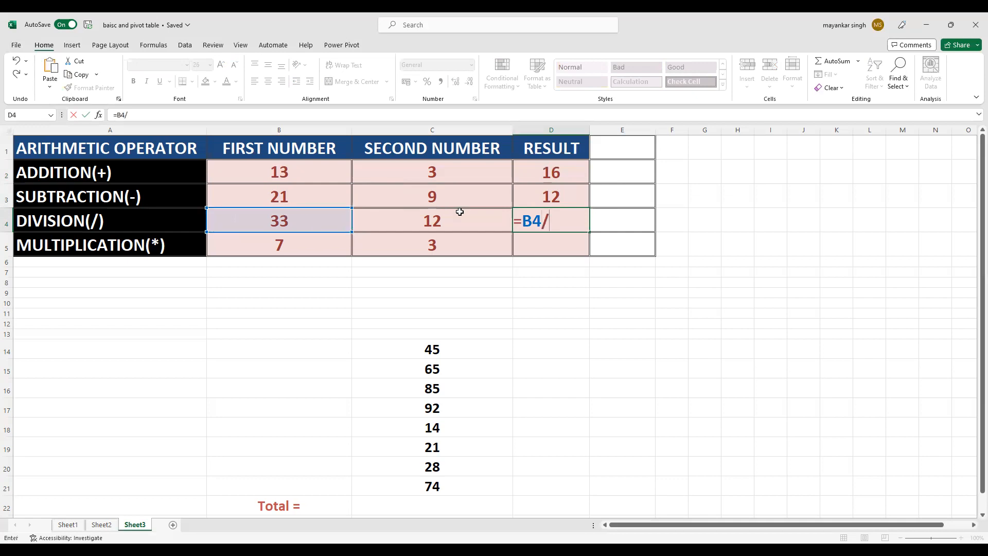
pyautogui.click(448, 219)
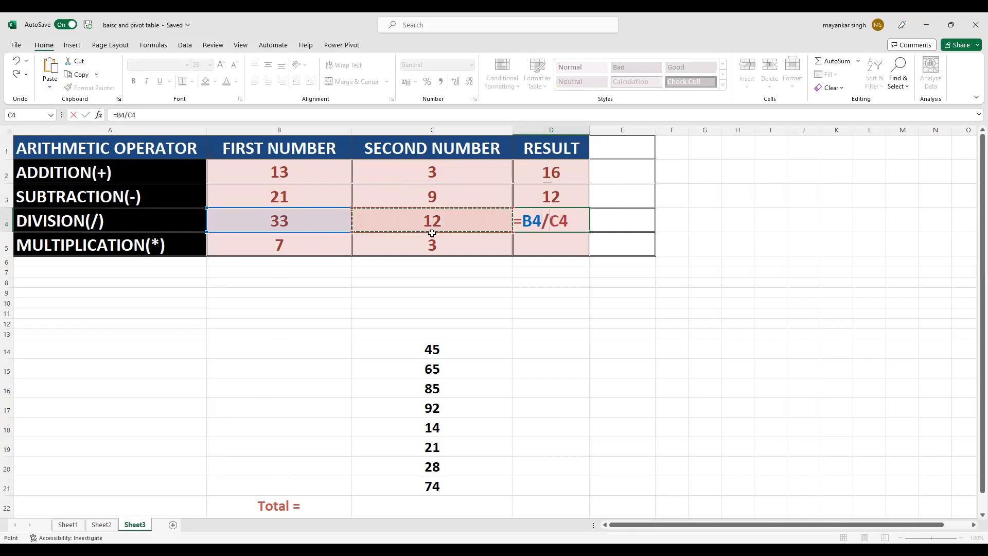
pyautogui.press('Return')
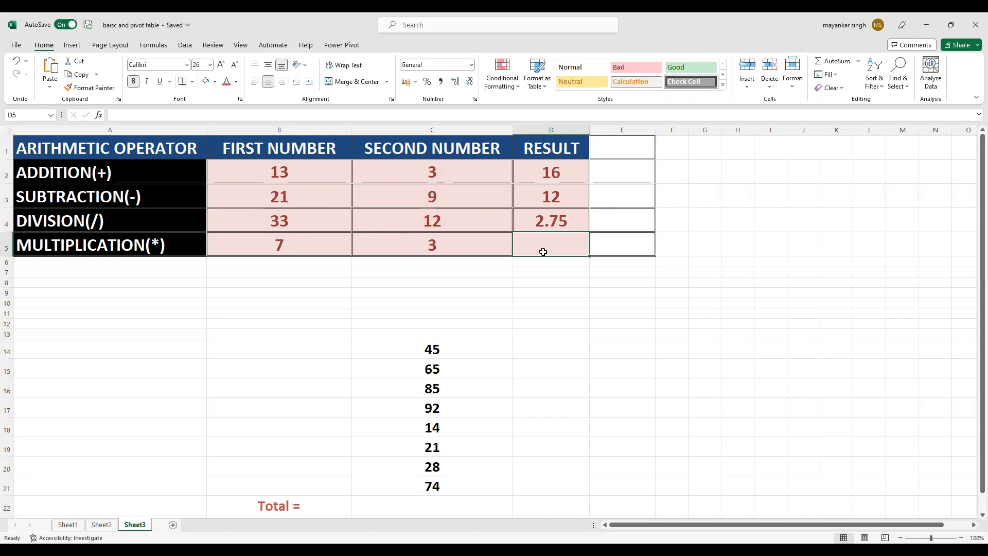
# Step: Calculate the multiplication row's result in D5 with the formula =B5*C5
pyautogui.write('=')
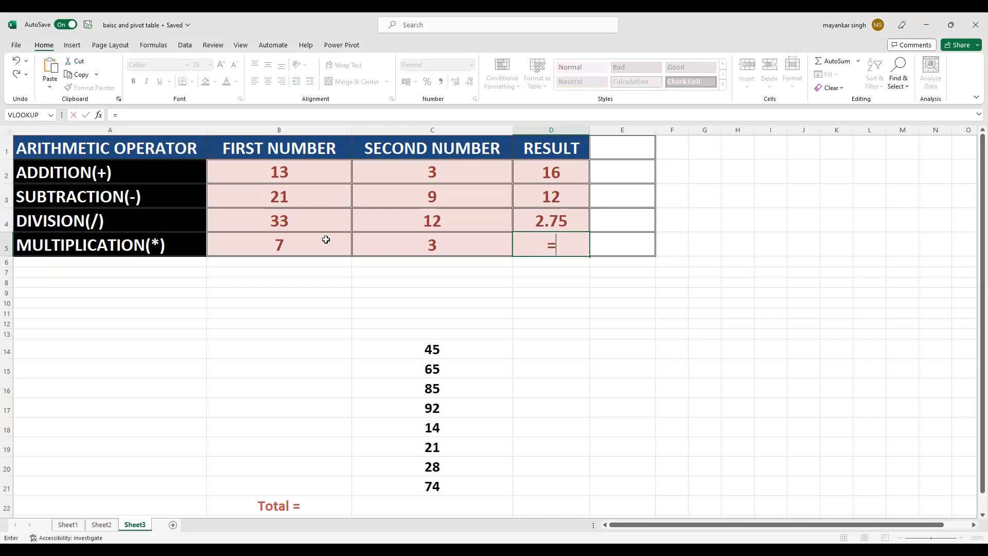
pyautogui.click(308, 242)
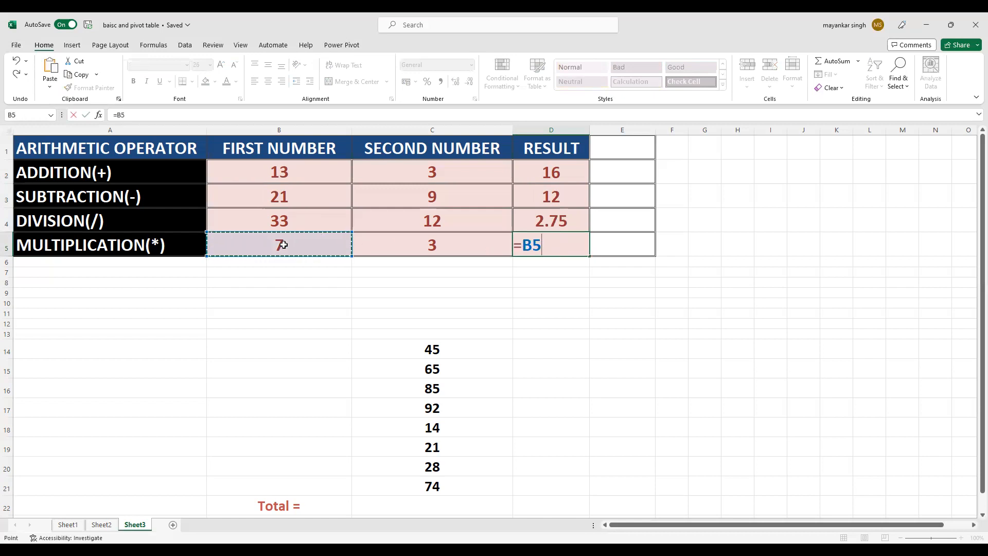
pyautogui.write('*')
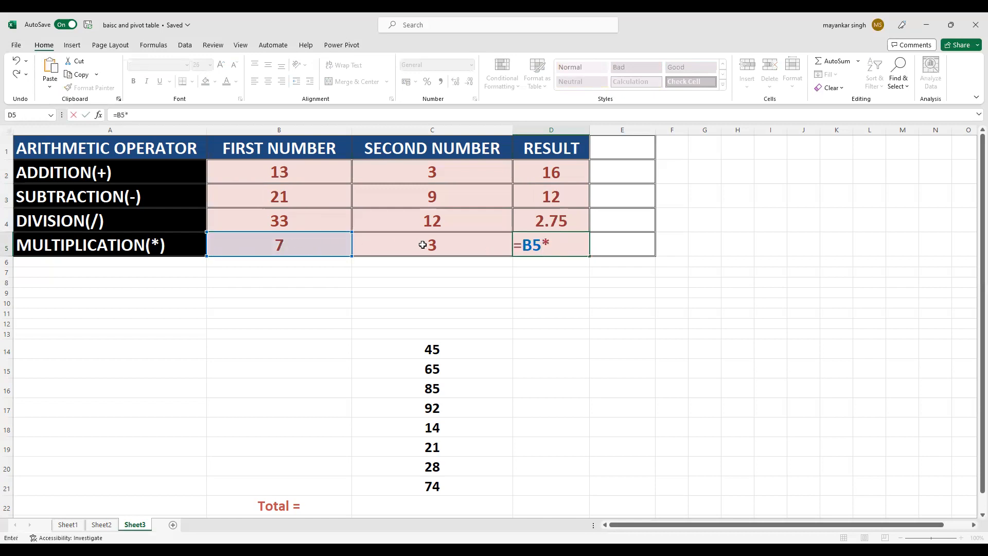
pyautogui.click(440, 250)
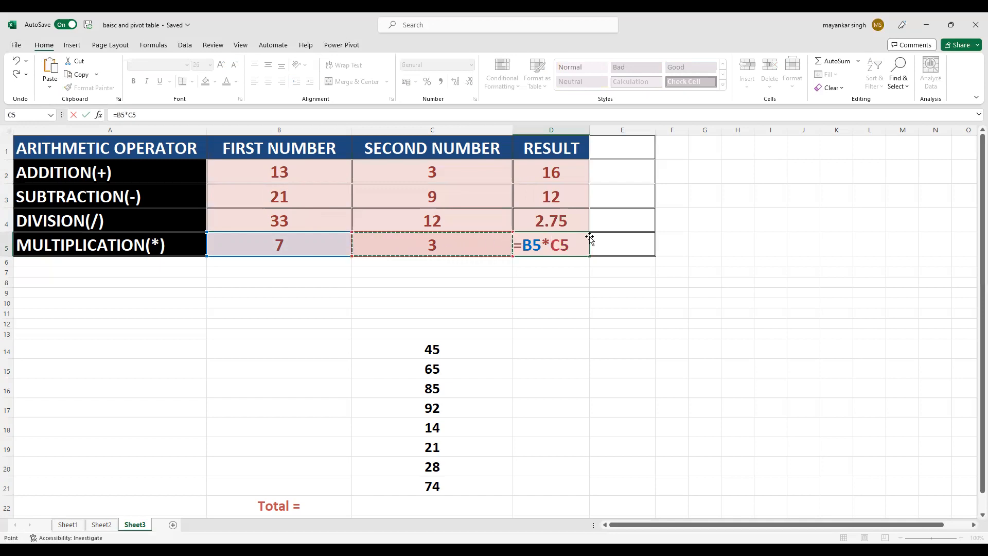
pyautogui.press('Return')
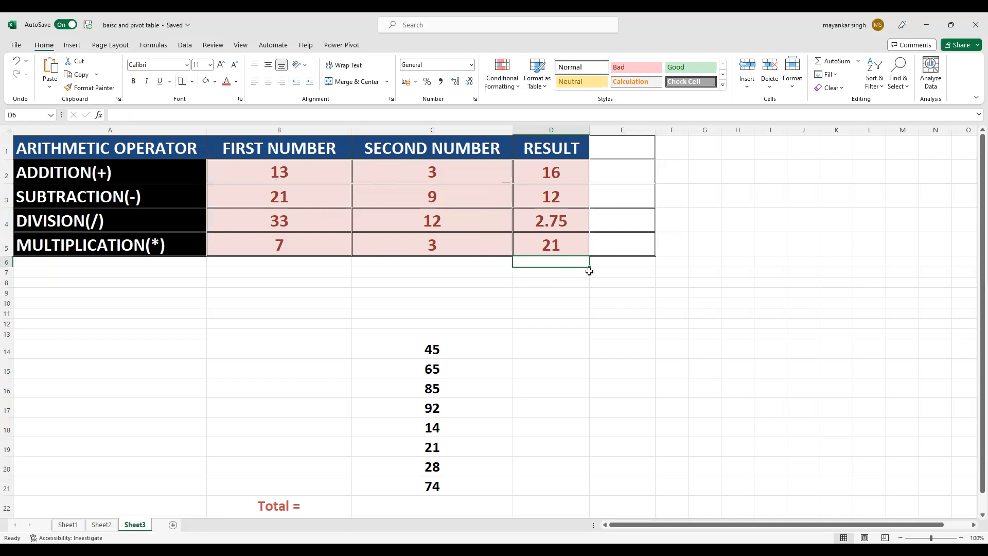
# Step: Total the number list in C22, beside the Total label, with the formula =SUM(C14:C21)
pyautogui.scroll(-2, 515, 302)
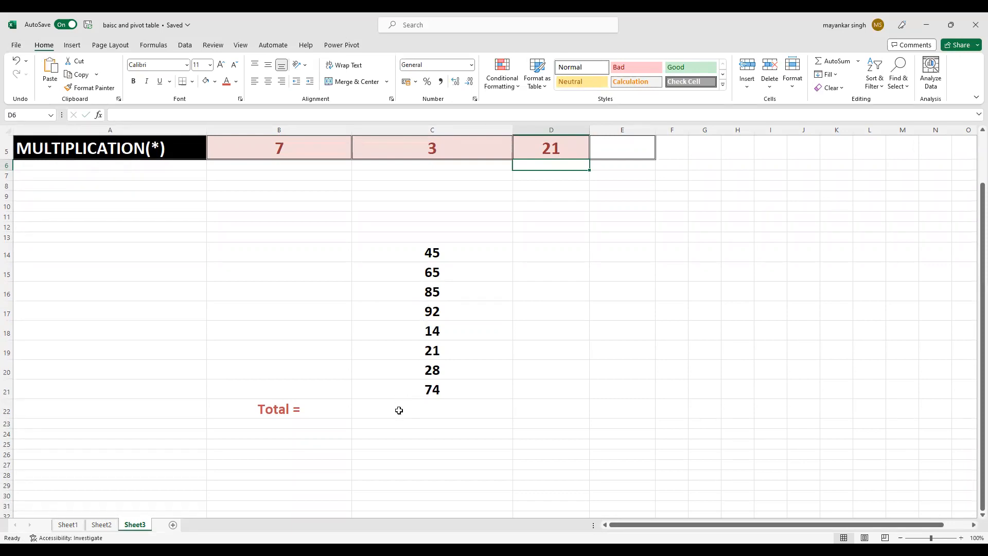
pyautogui.click(399, 410)
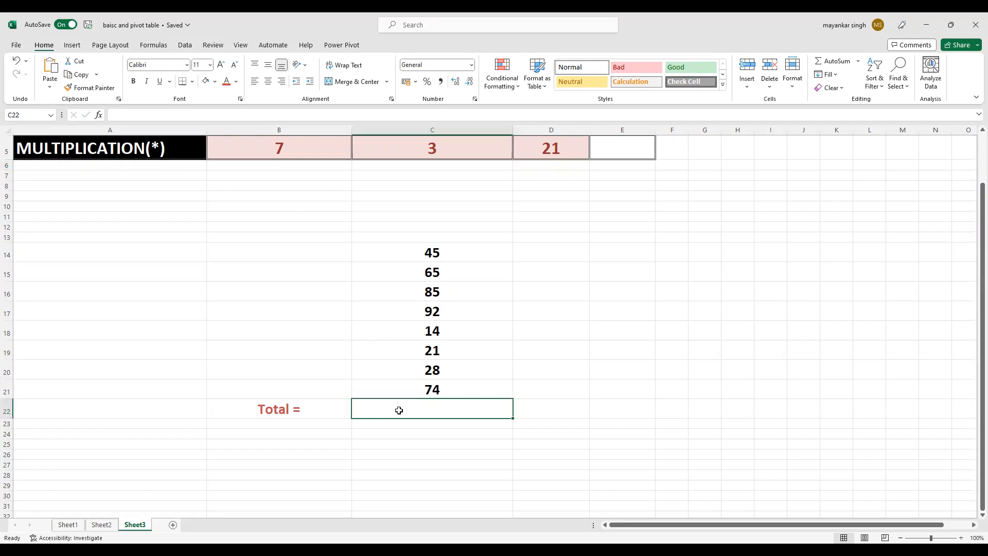
pyautogui.write('=')
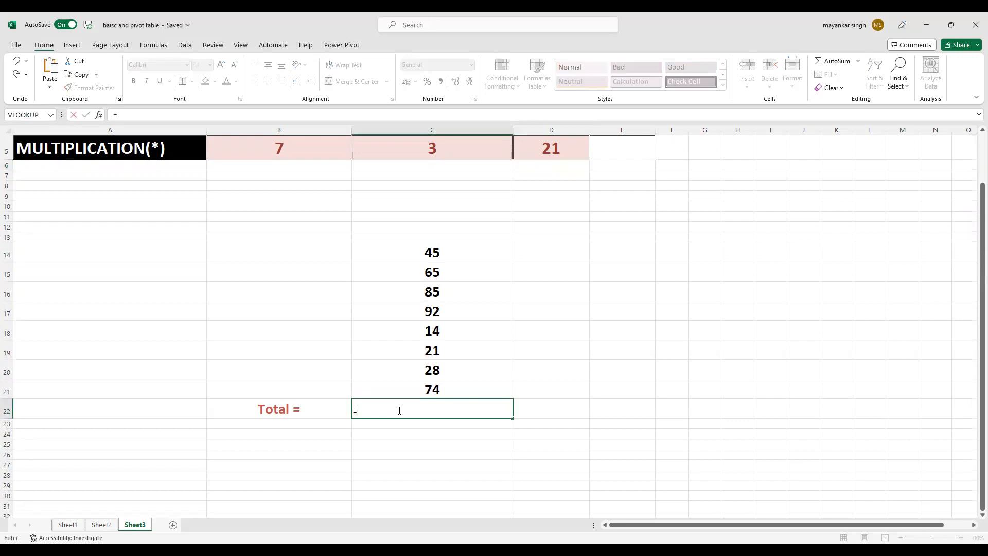
pyautogui.write('sum')
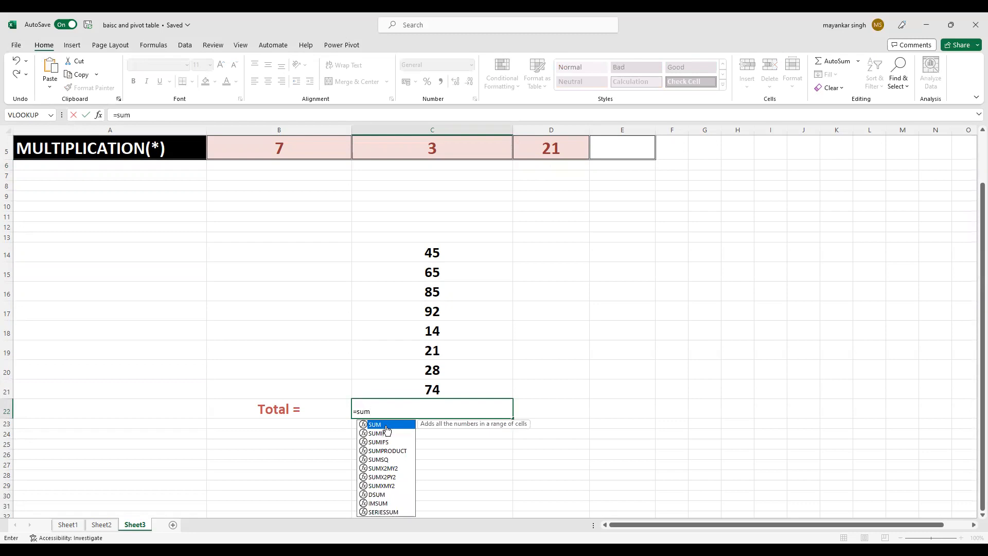
pyautogui.press('Tab')
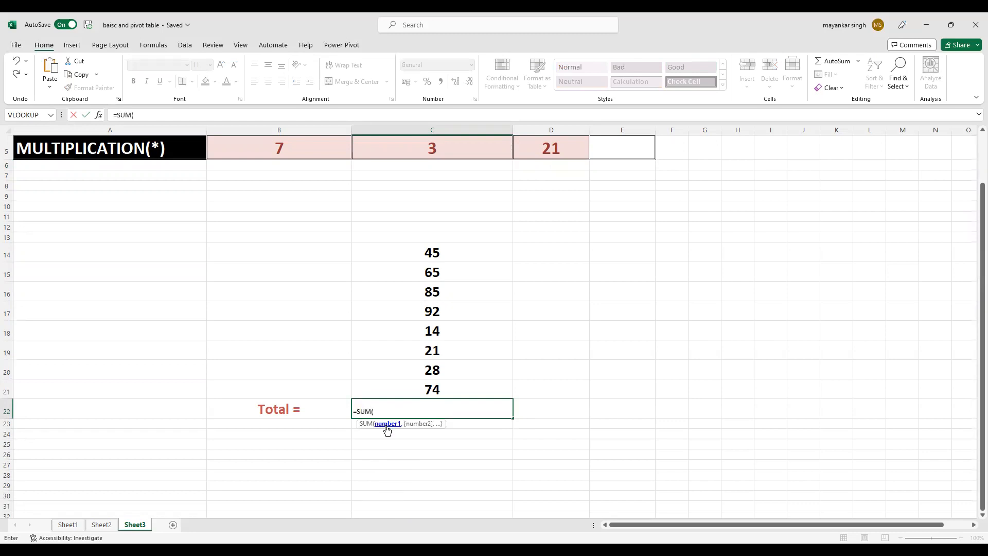
pyautogui.click(426, 253)
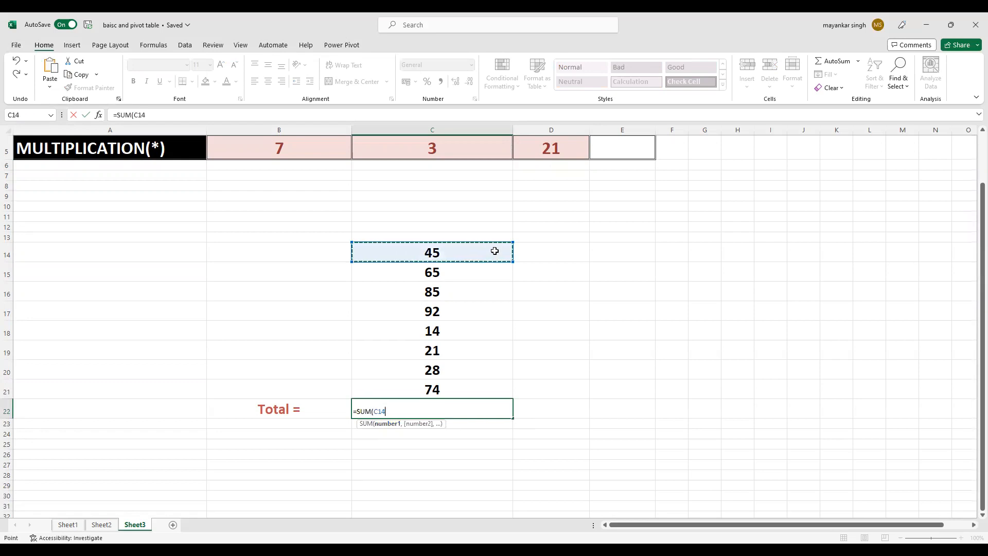
pyautogui.hotkey('shift', 'Down')
pyautogui.hotkey('shift', 'Down')
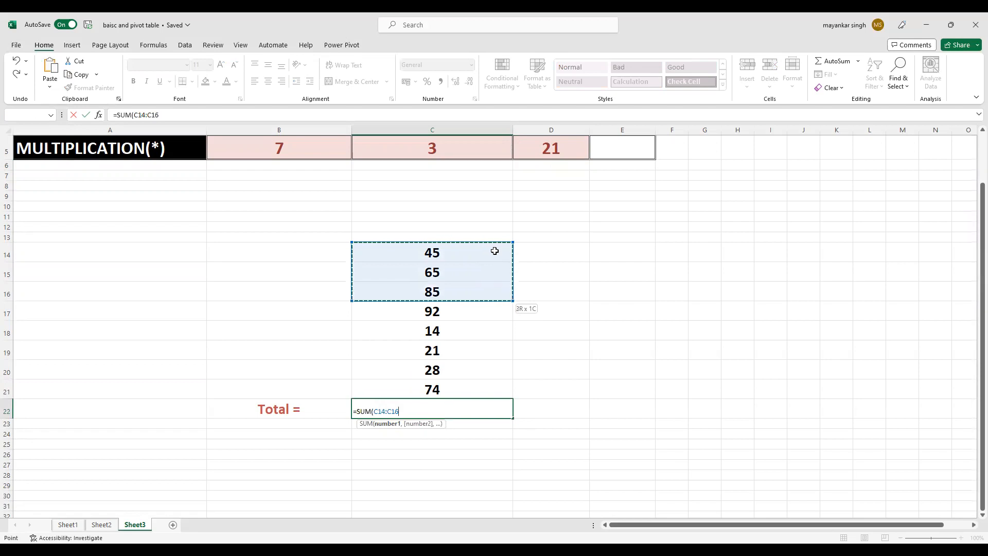
pyautogui.hotkey('ctrl', 'shift', 'Down')
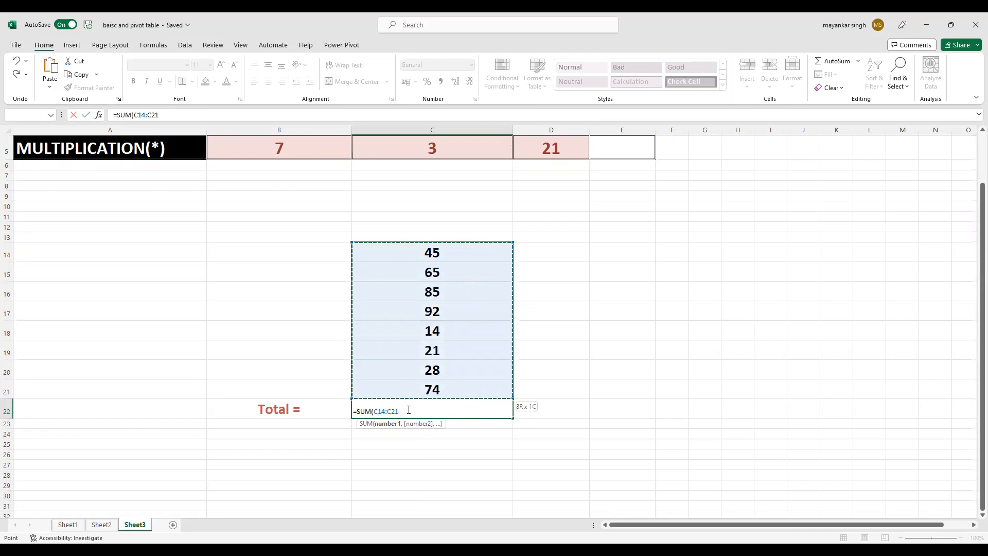
pyautogui.write(')')
pyautogui.press('Return')
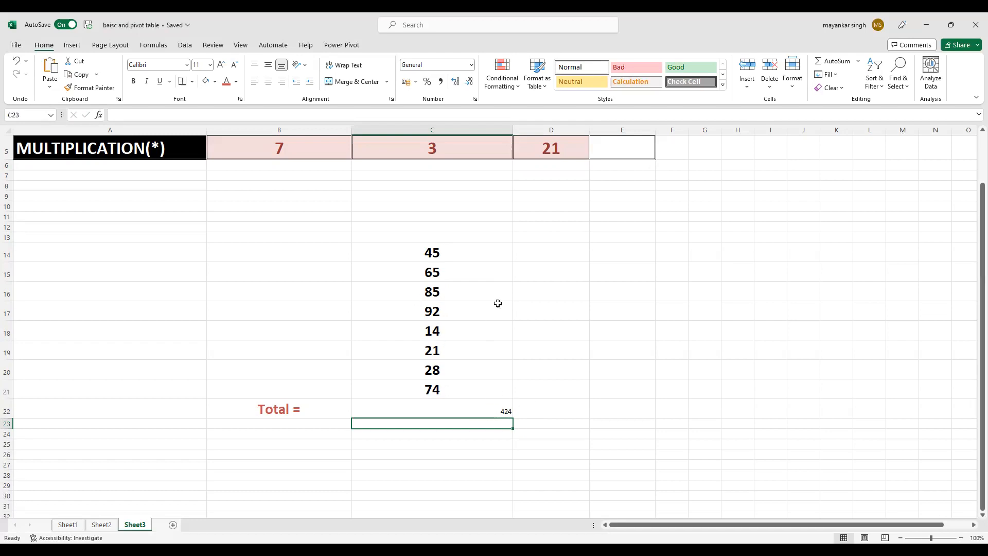
pyautogui.scroll(2, 517, 291)
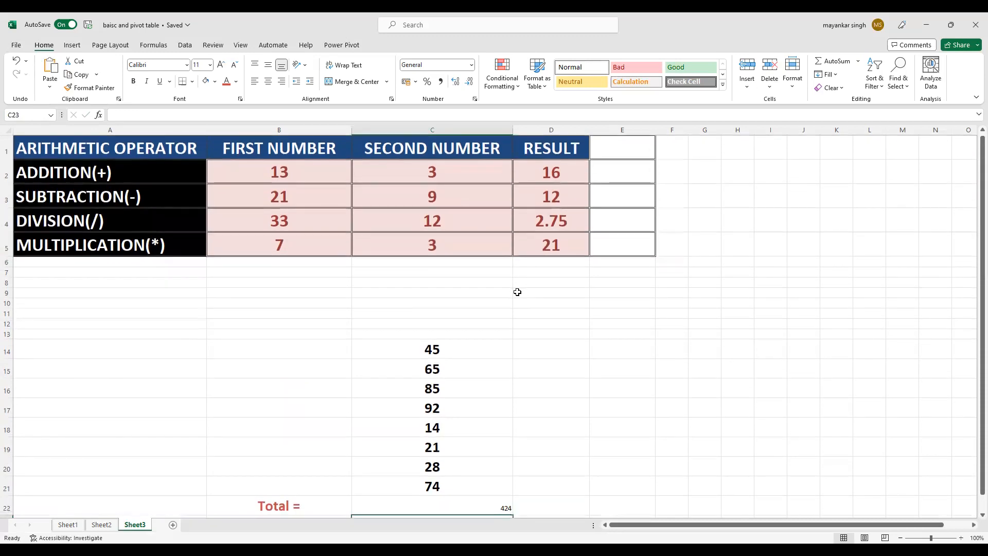